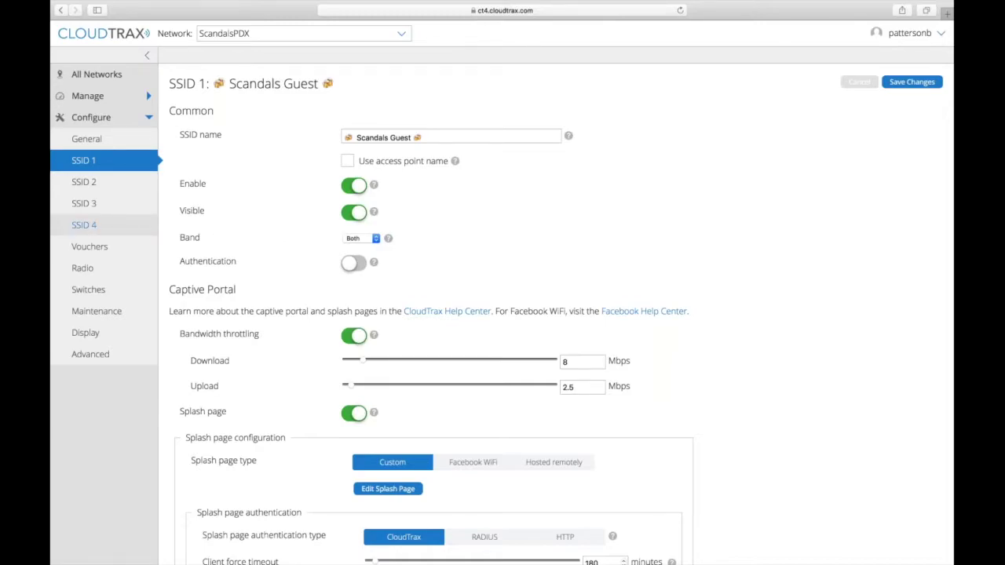
Go to Manage > Vouchers for ScandalsPDX and start a new voucher batch with Create New.
click(106, 98)
click(94, 204)
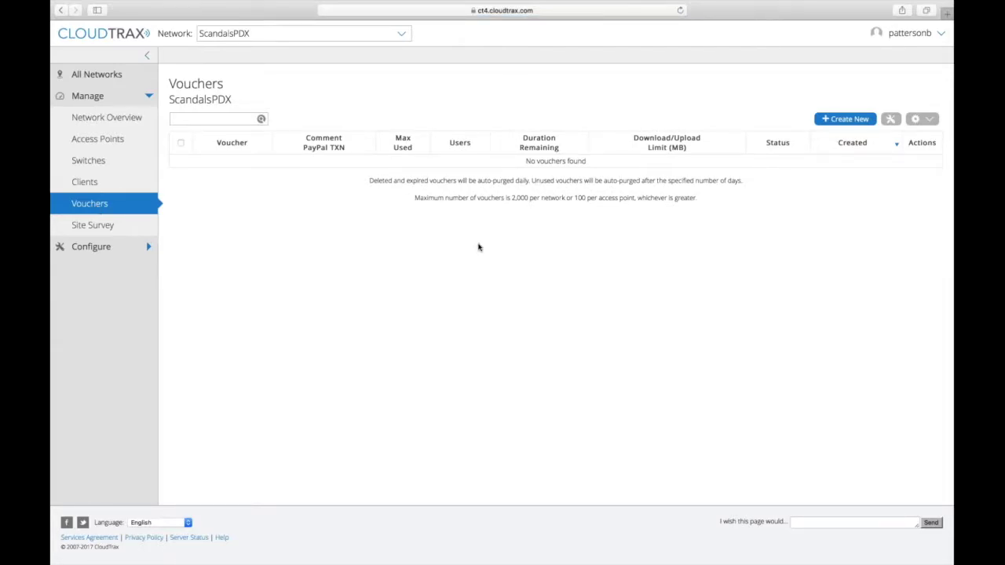
click(845, 119)
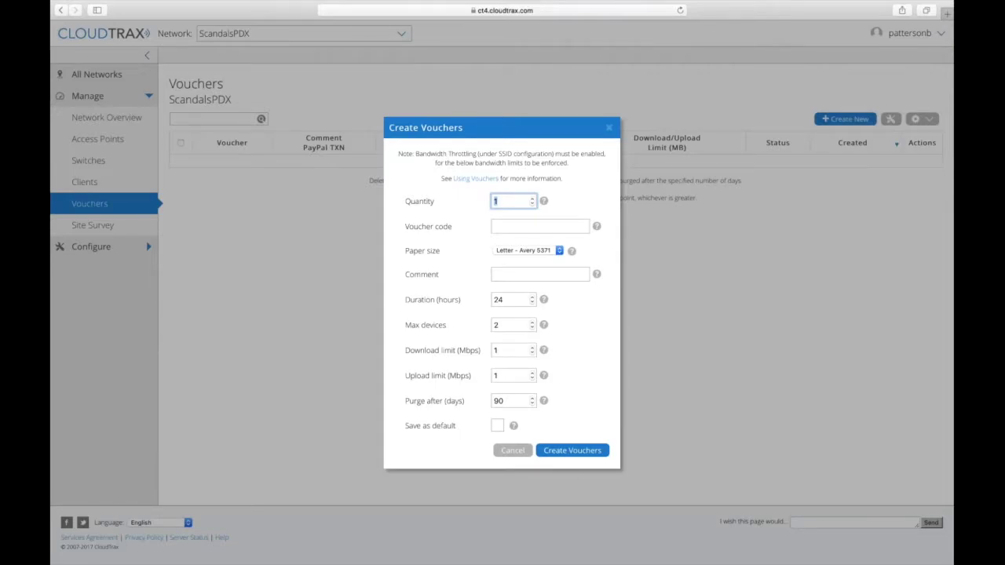
Fill in a custom SCANDALS-style voucher code and a comment labelling the owner's voucher.
text(1)
click(512, 225)
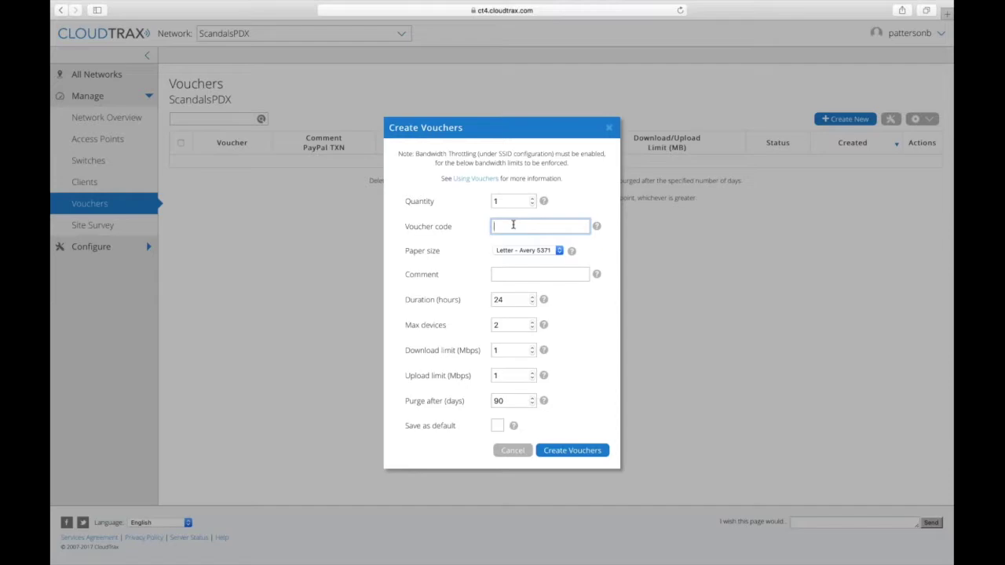
key(Tab)
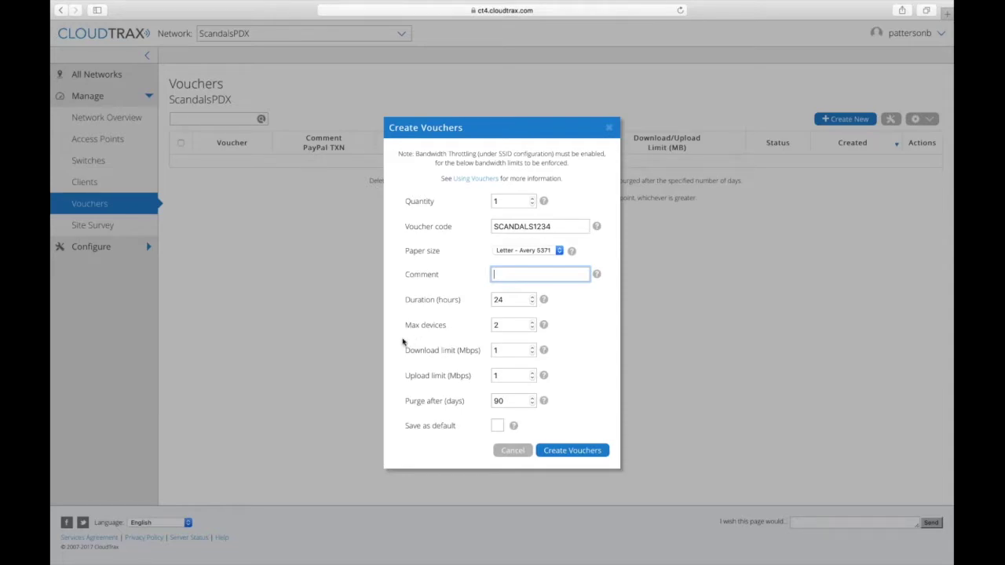
click(554, 227)
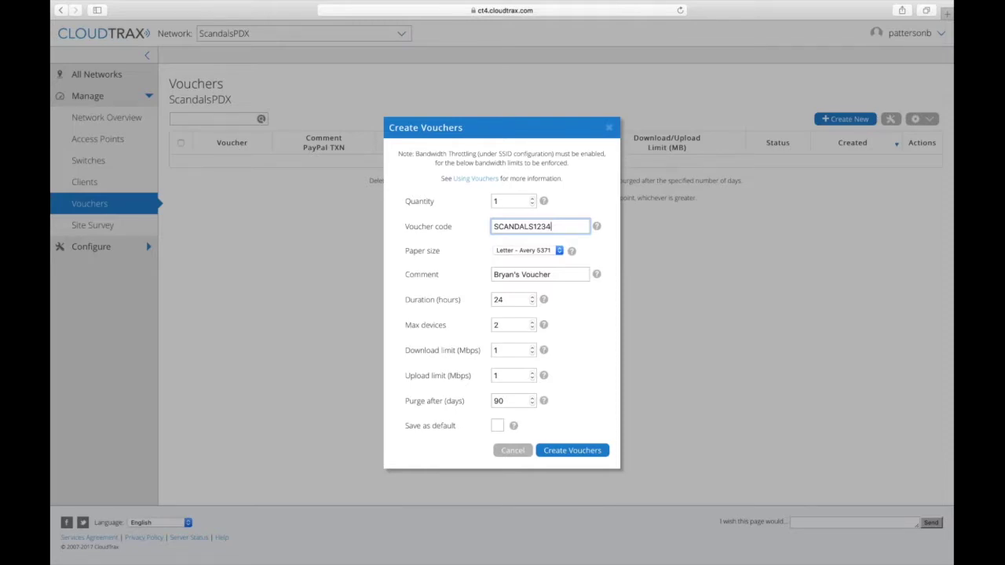
Replace the 24-hour duration with 8760 hours and enter 3 in Max devices.
click(509, 296)
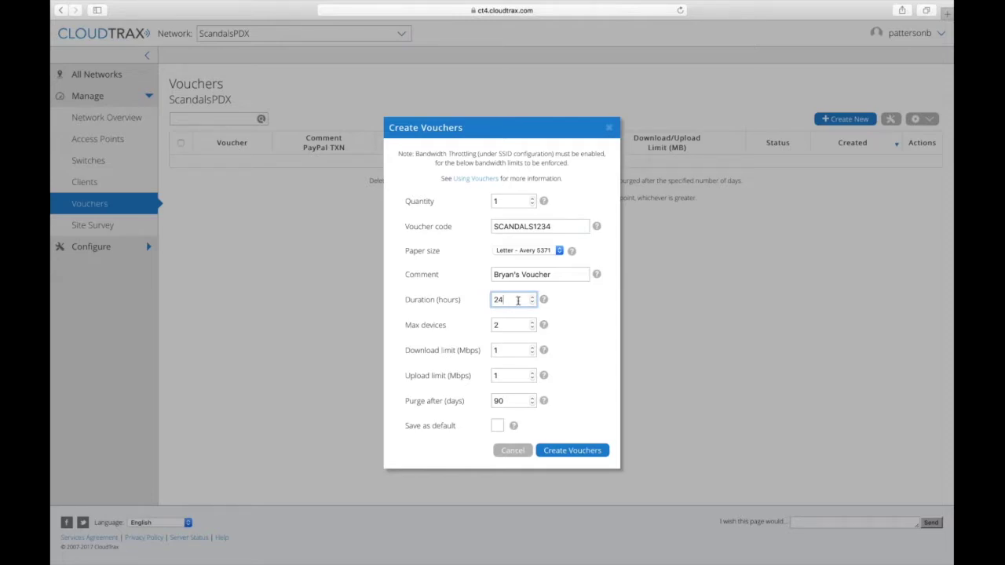
mouse_move(544, 300)
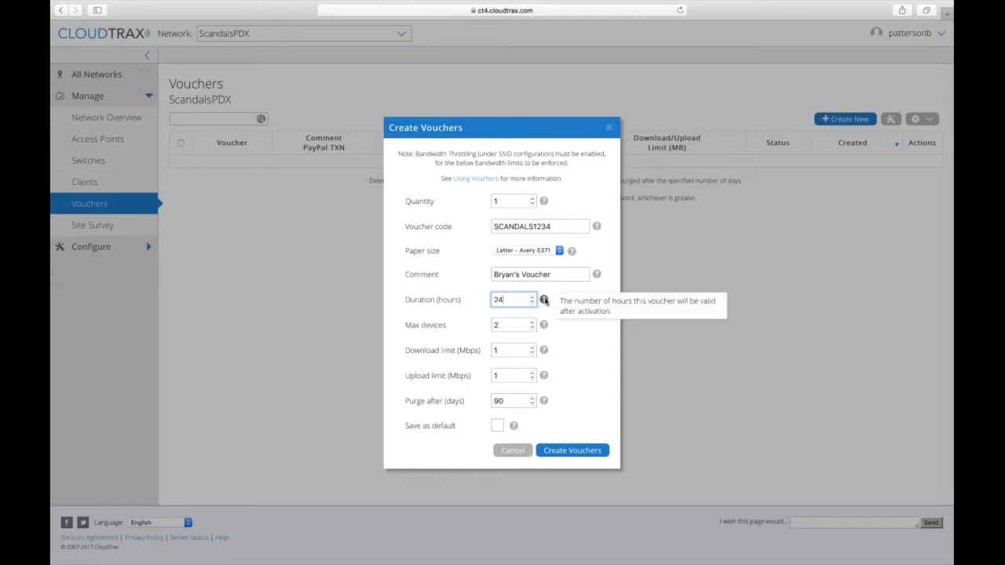
key(super+a)
text(8)
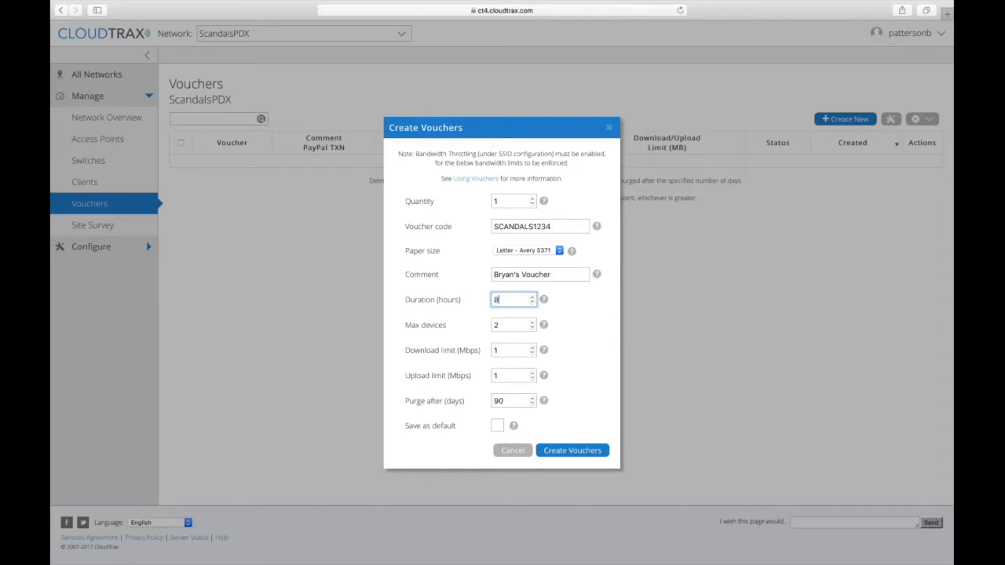
text(760)
key(Tab)
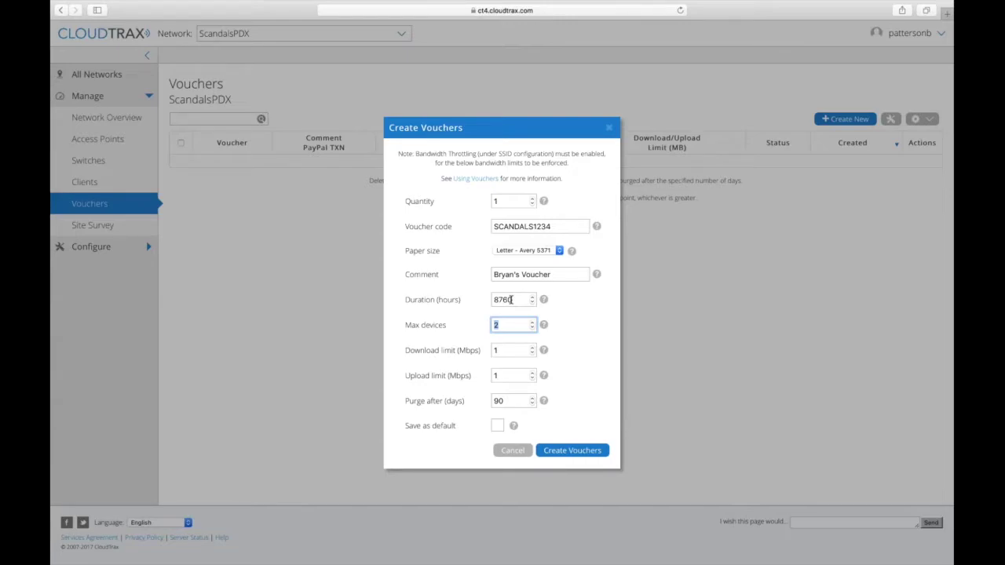
text(3)
click(512, 347)
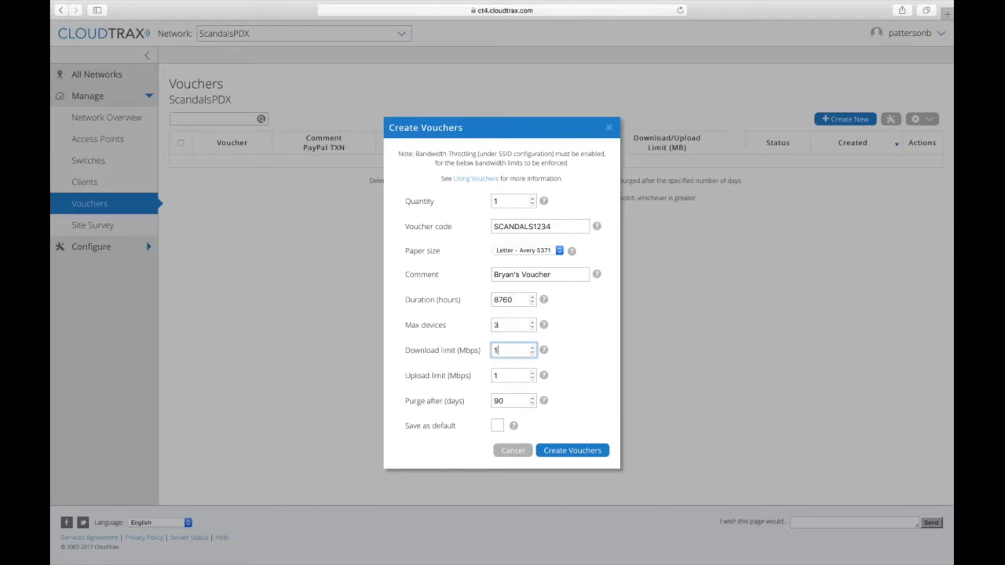
Step past the Download limit and Purge after fields, returning to Max devices to make it 0.
click(514, 400)
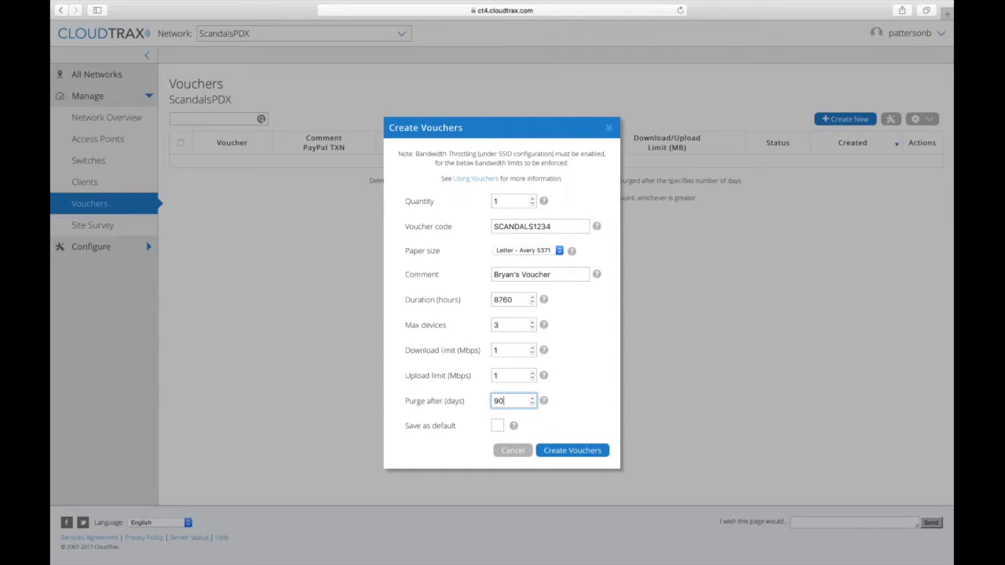
click(510, 324)
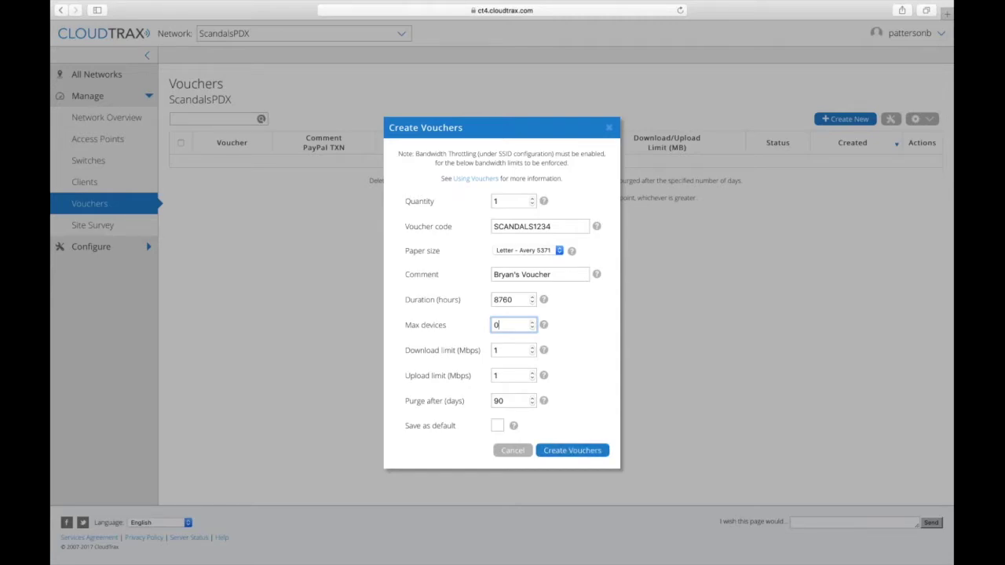
Raise the voucher quantity to 10 and choose the 3" Receipt paper size.
click(532, 200)
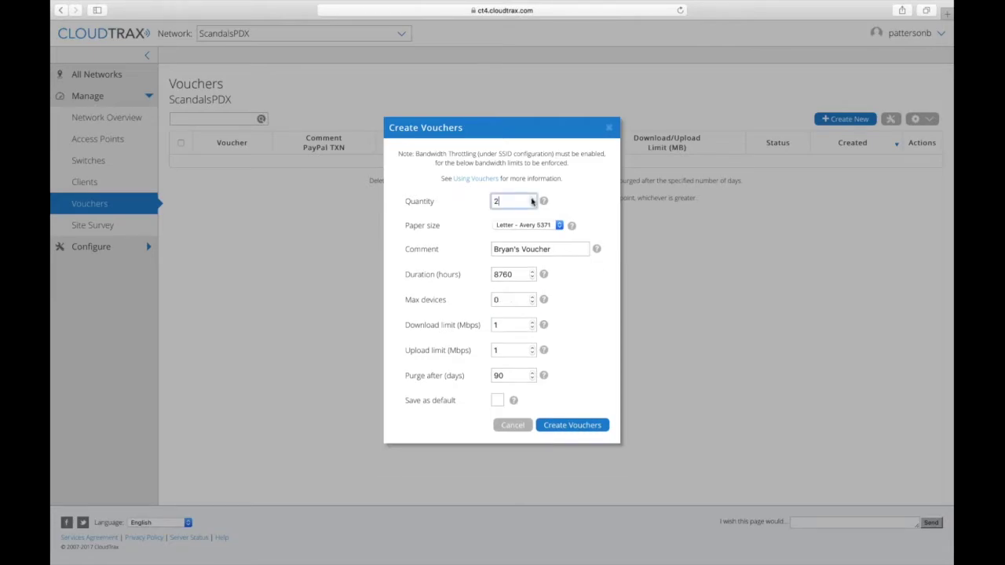
click(533, 199)
click(532, 199)
click(532, 199)
click(533, 200)
click(537, 227)
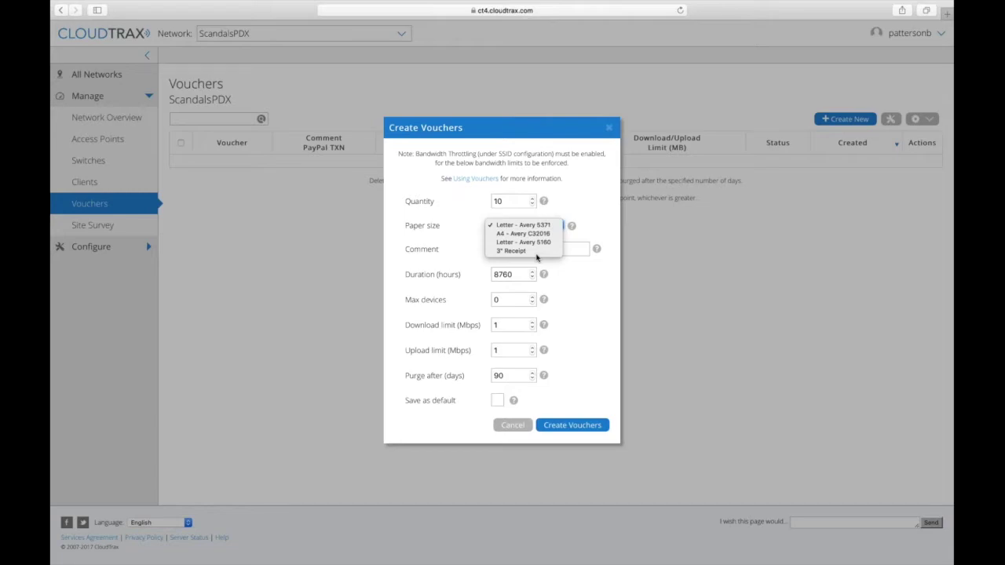
click(537, 252)
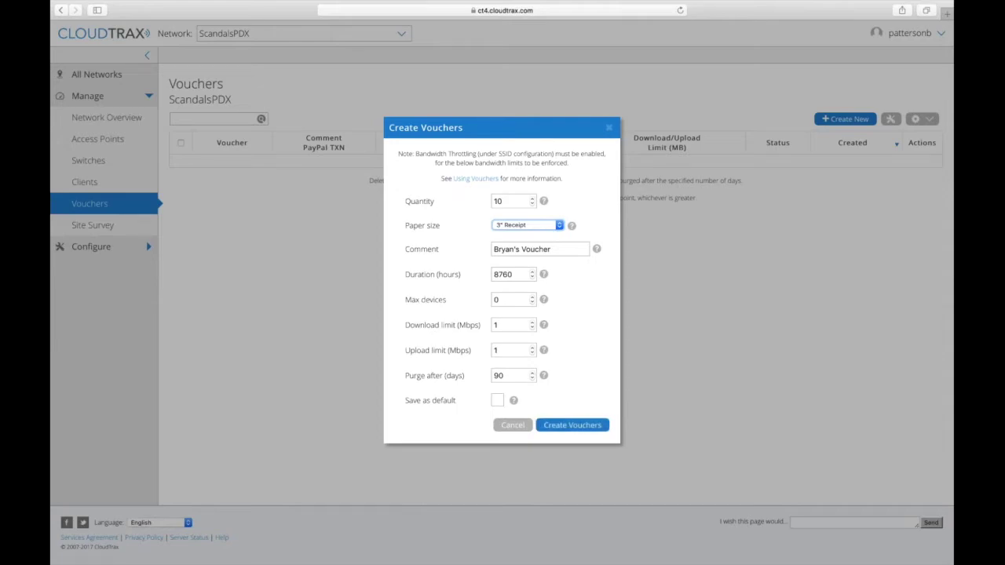
Clear the comment, set Max devices back to 3, and create the ten vouchers.
double_click(536, 249)
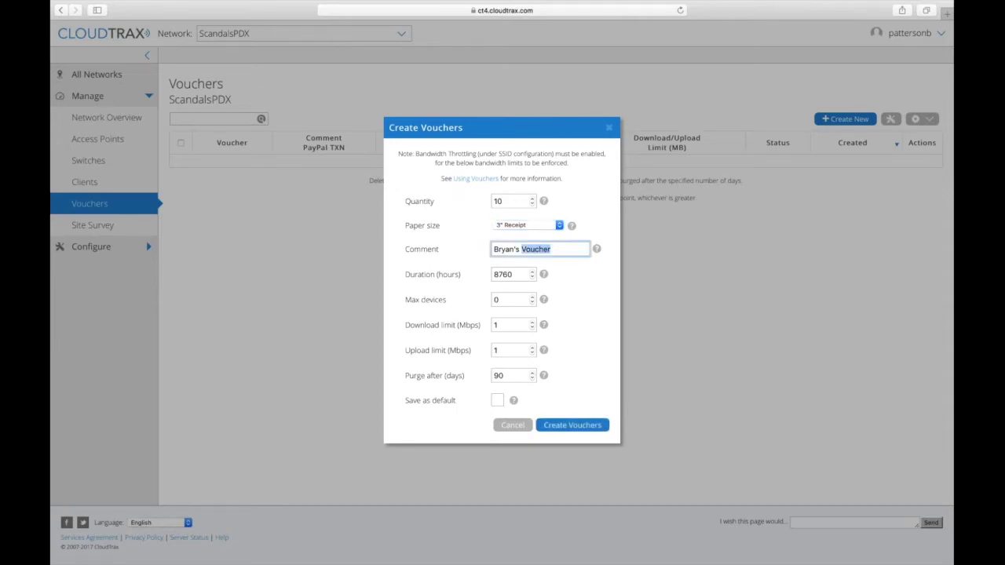
triple_click(536, 248)
key(BackSpace)
click(532, 297)
click(532, 297)
click(532, 297)
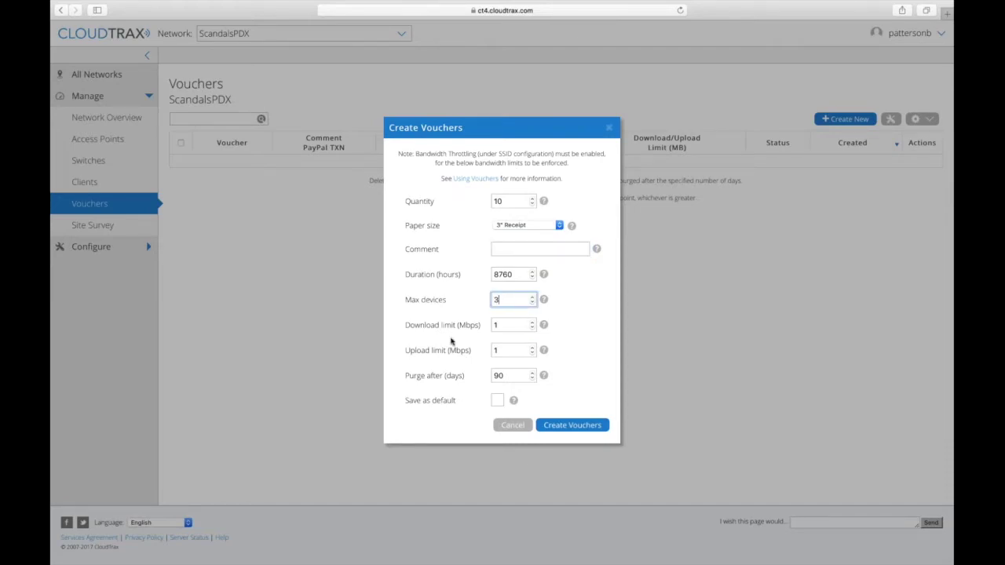
click(573, 425)
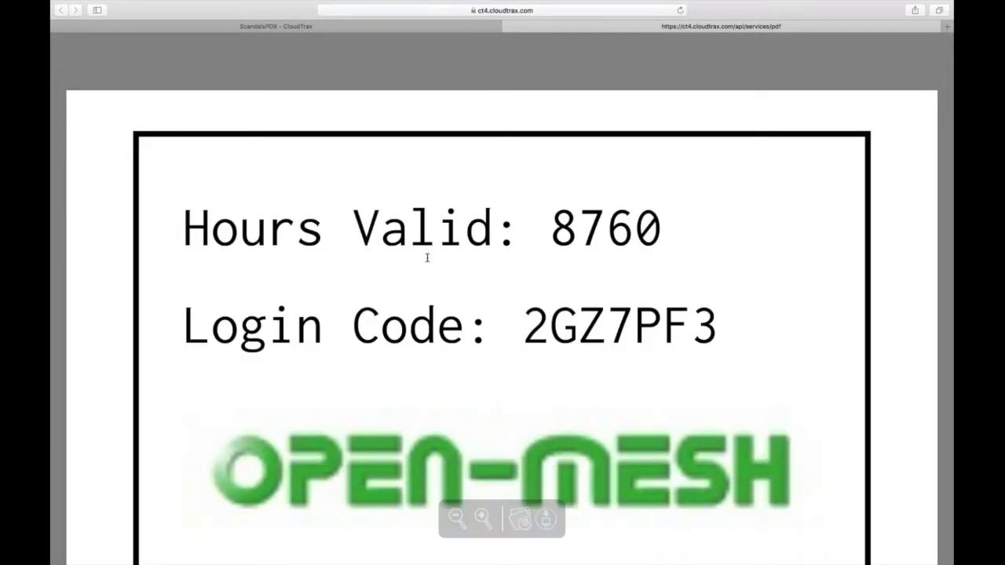
Scroll through the printable voucher PDF showing 8760 hours valid, then close its tab.
scroll(417, 274, down, 1)
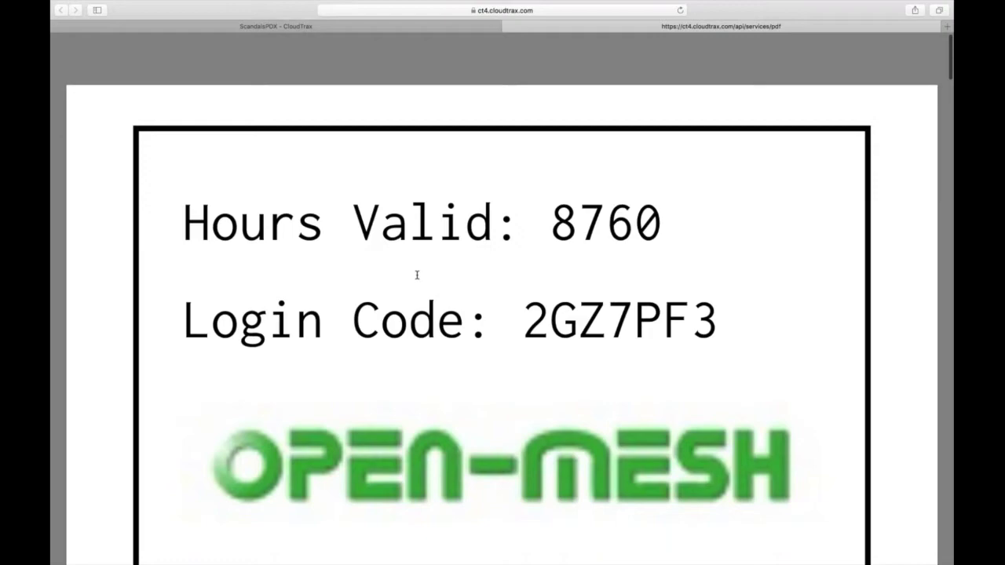
scroll(417, 274, down, 2)
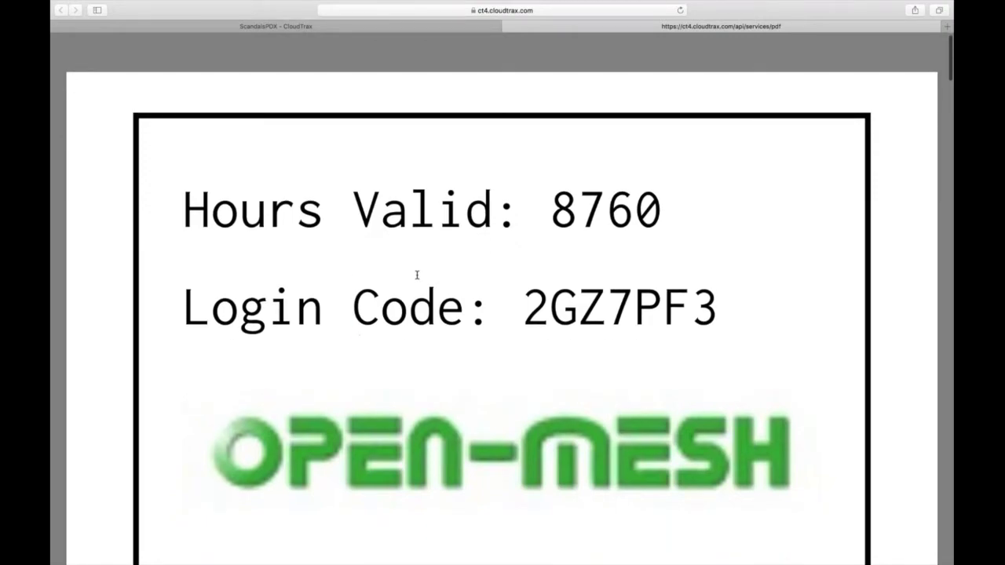
right_click(418, 271)
click(331, 242)
click(330, 242)
scroll(330, 241, down, 1)
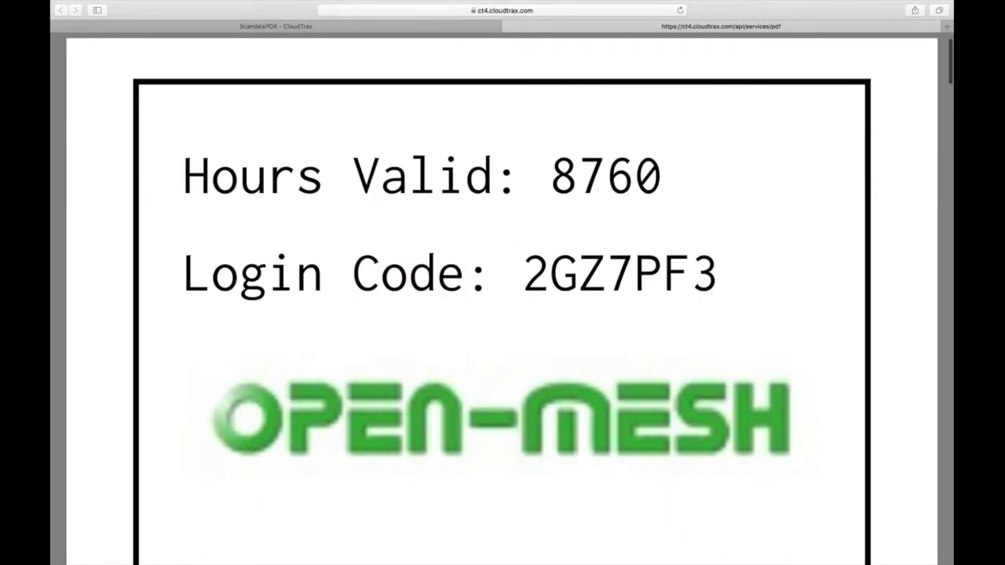
scroll(274, 313, down, 4)
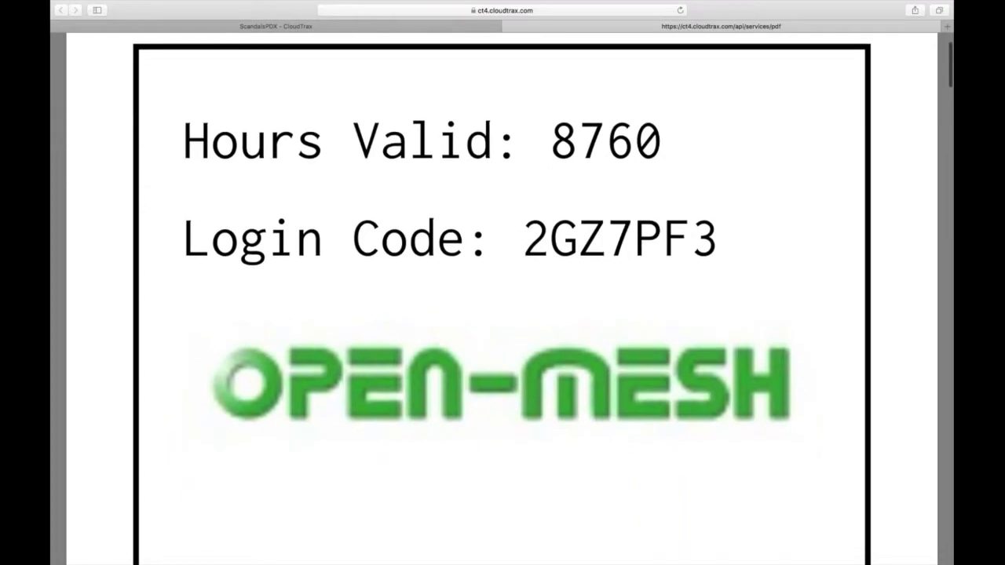
scroll(357, 311, down, 2)
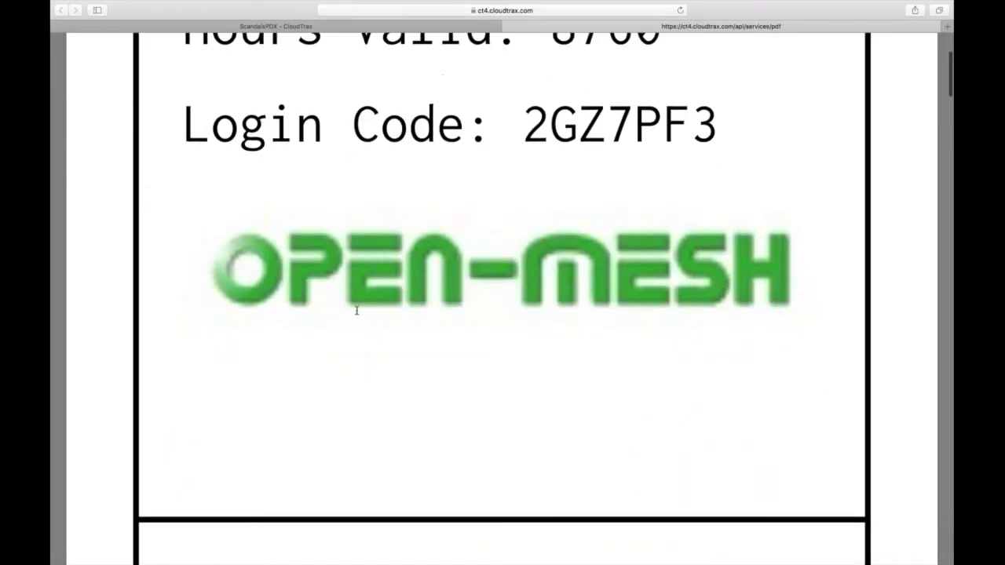
scroll(356, 311, down, 3)
scroll(357, 311, down, 8)
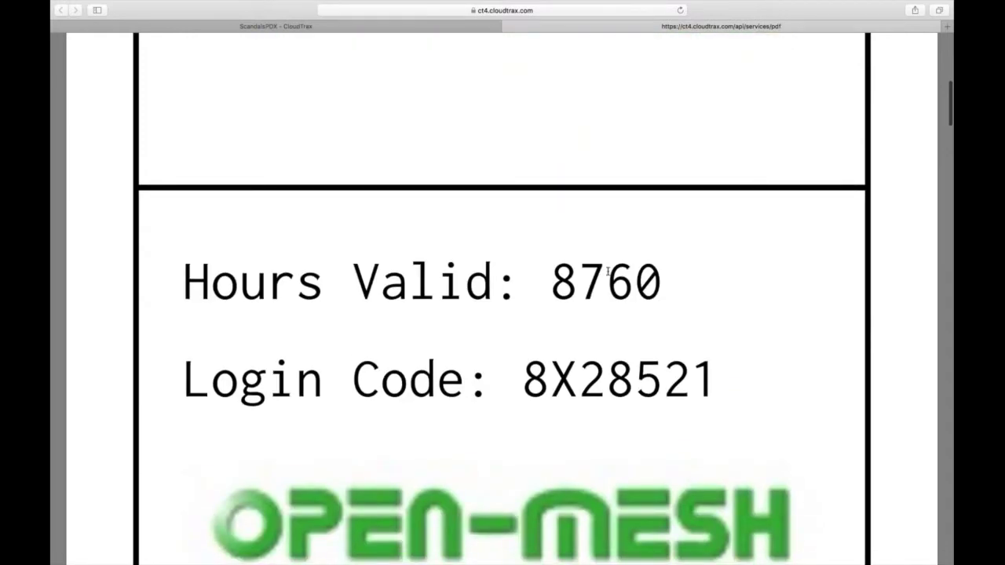
scroll(651, 366, down, 3)
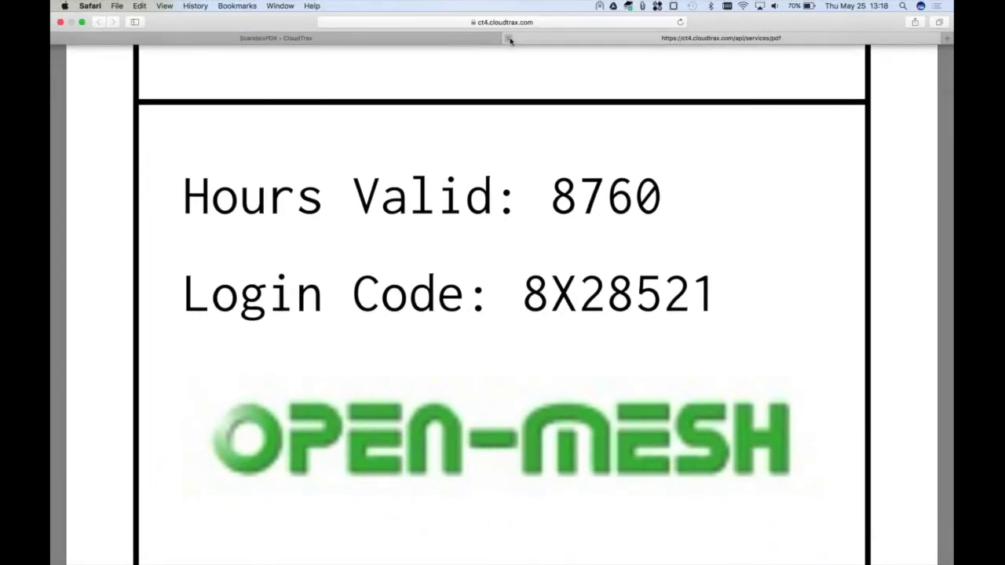
key(super+w)
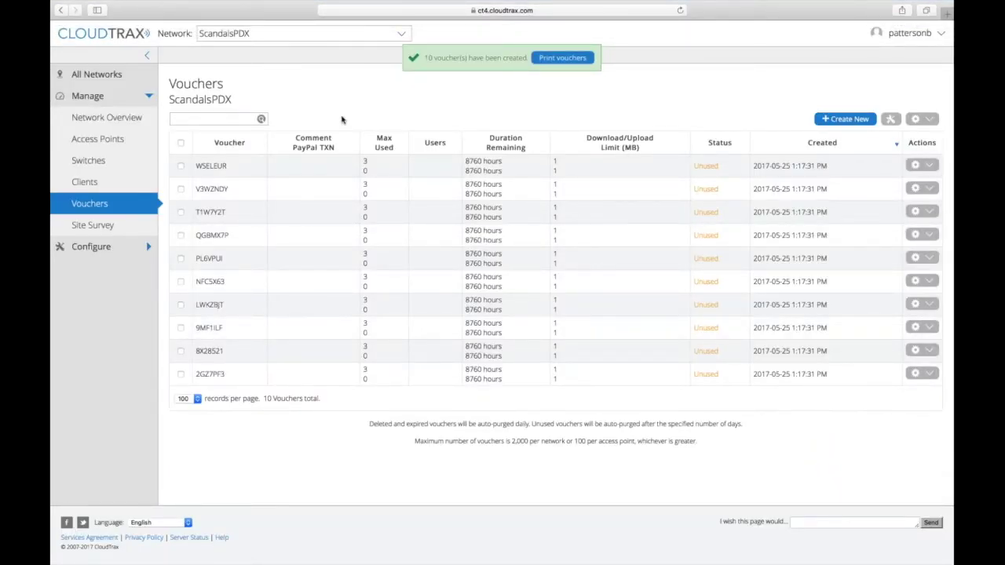
Open Voucher Settings from the Configure section of the sidebar.
click(91, 247)
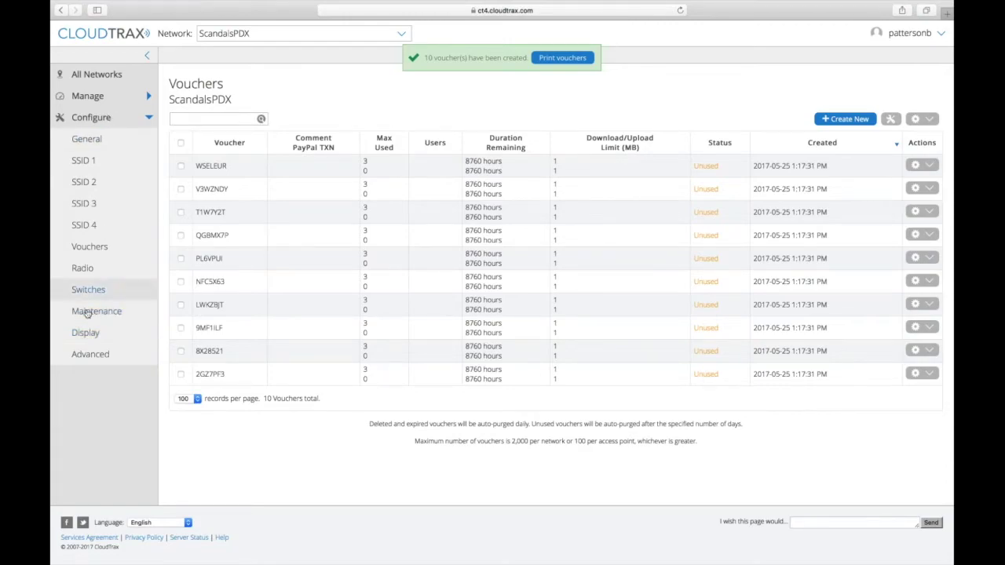
click(101, 247)
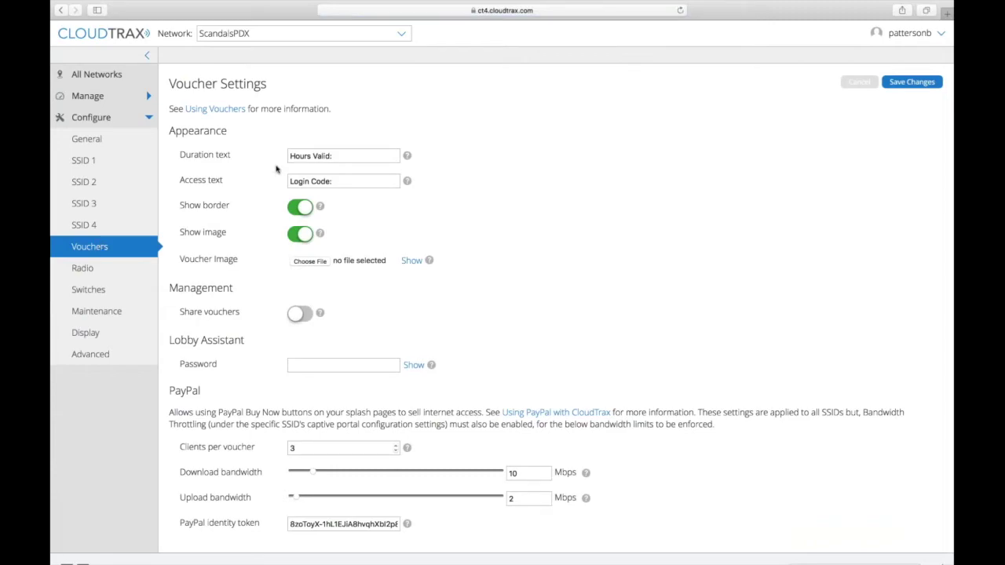
Browse for a voucher image file from the Pictures folder.
click(289, 156)
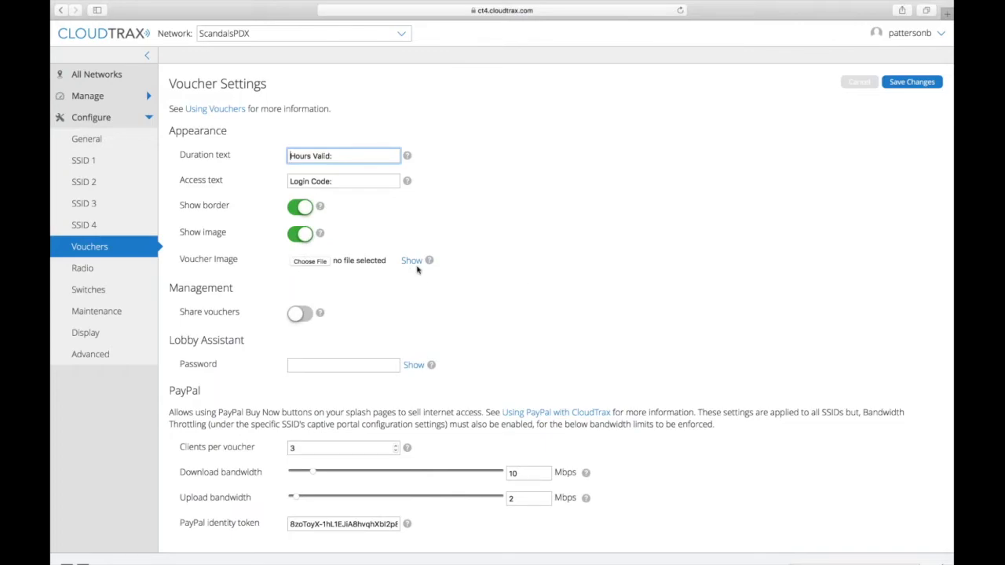
mouse_move(417, 267)
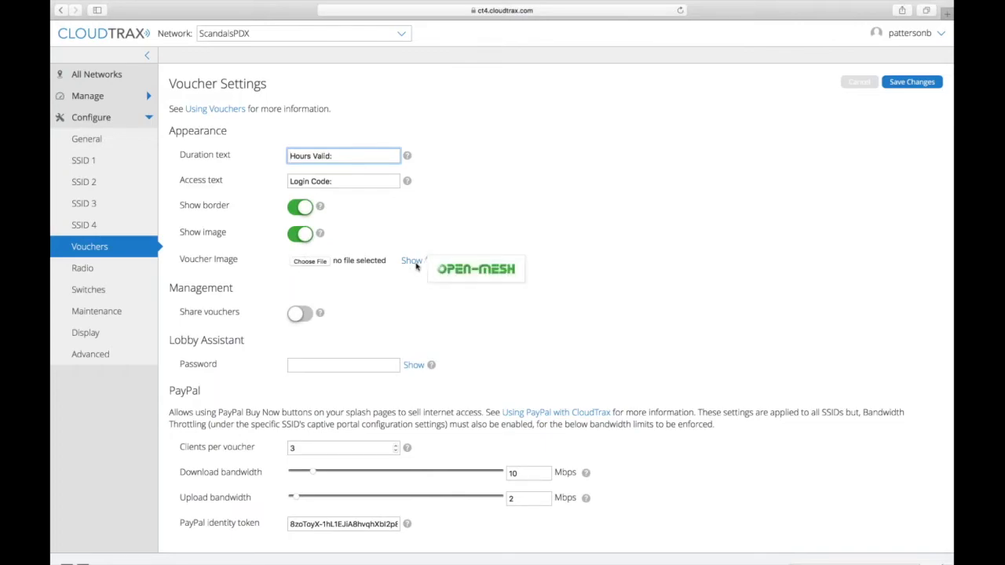
click(310, 262)
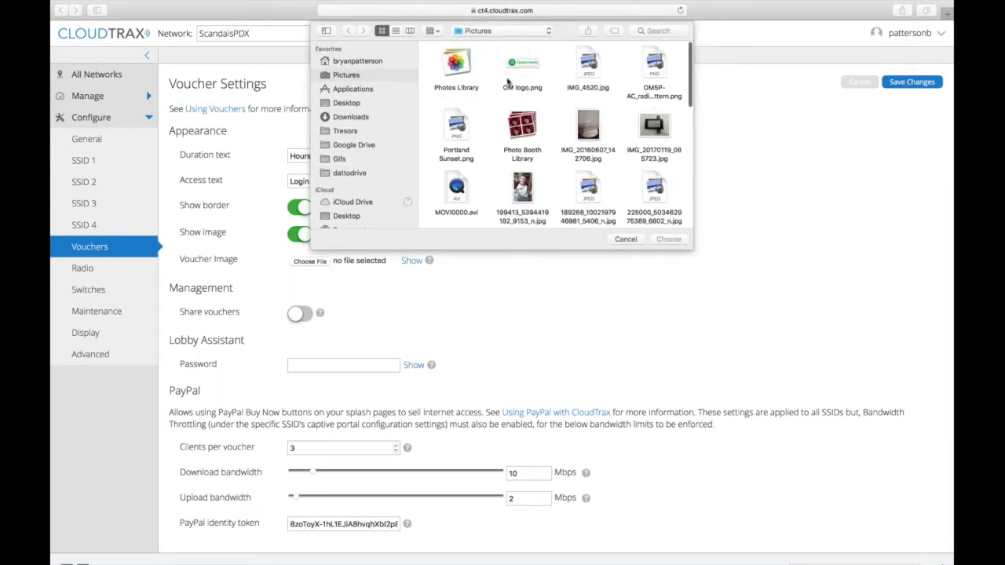
Pick OM logo.png from Pictures as the voucher image and save the settings.
click(527, 67)
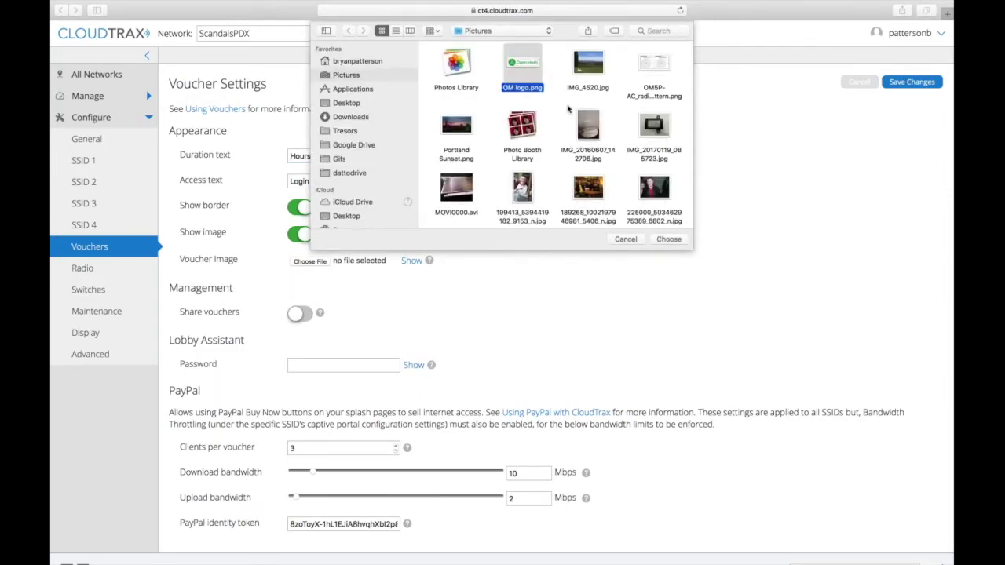
click(668, 238)
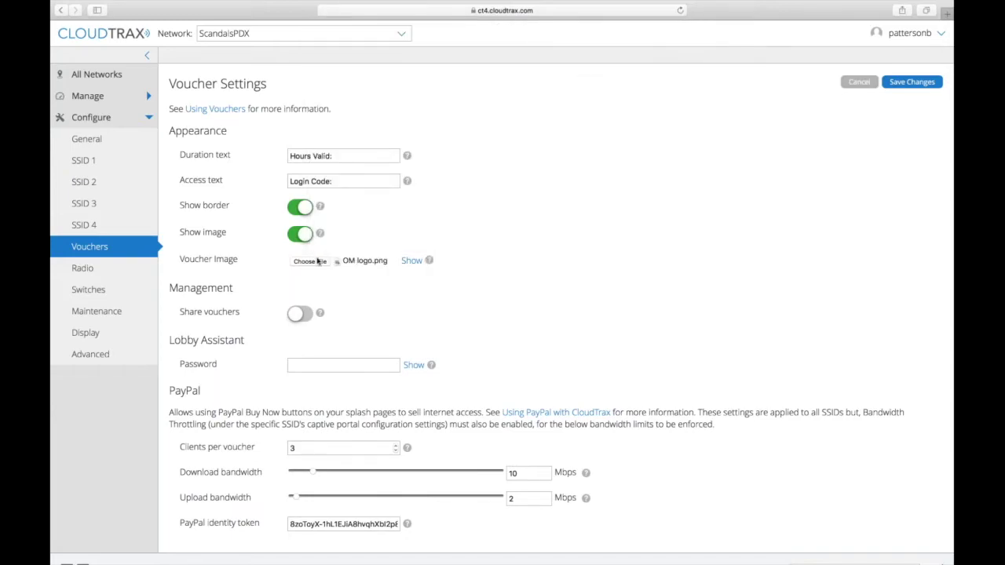
click(895, 82)
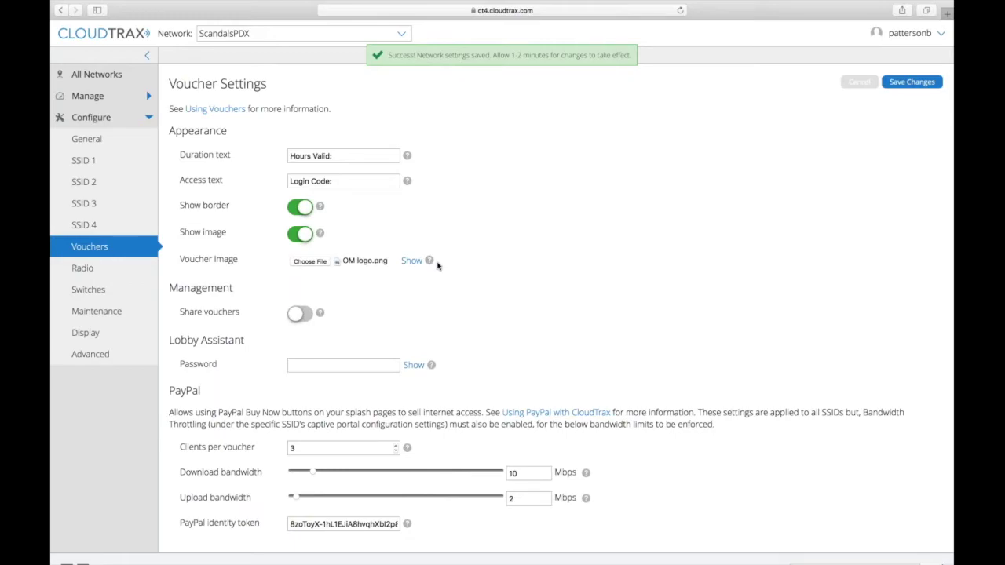
scroll(438, 265, down, 2)
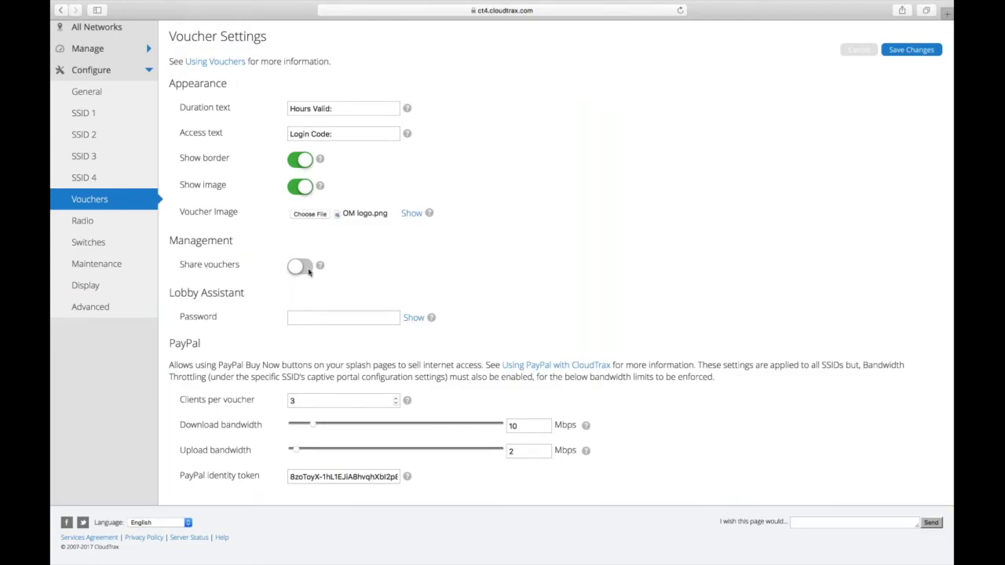
mouse_move(320, 267)
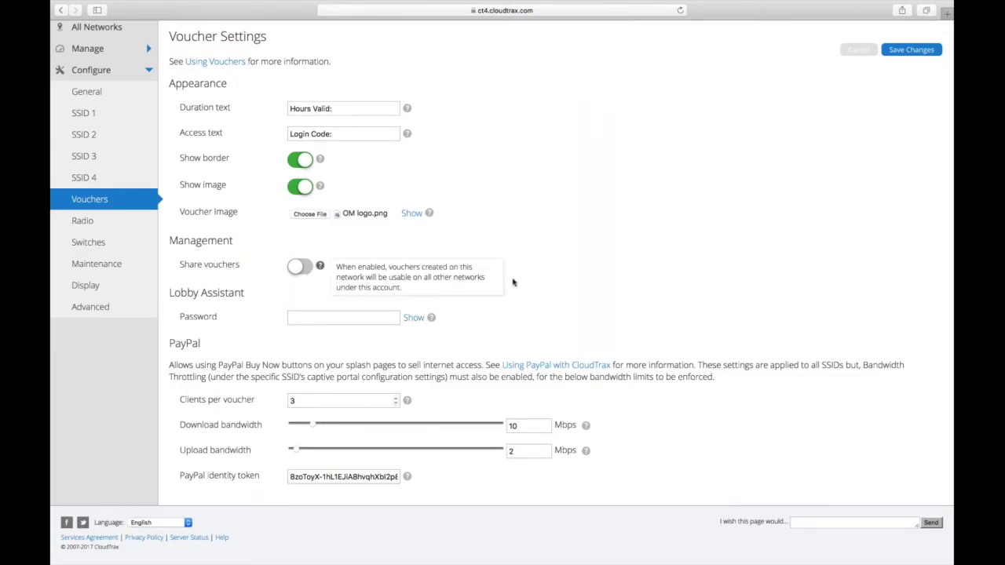
scroll(544, 282, up, 1)
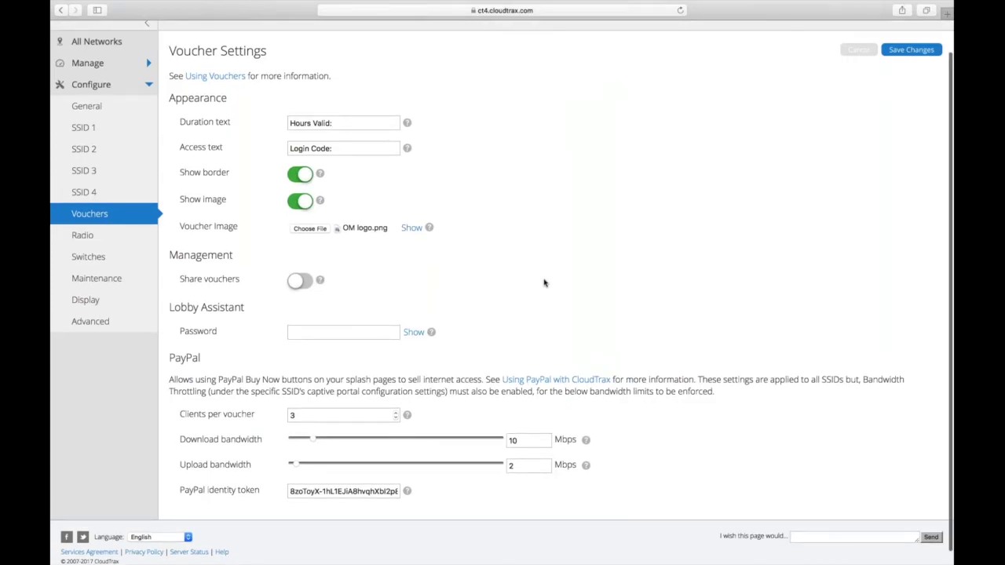
scroll(545, 283, up, 2)
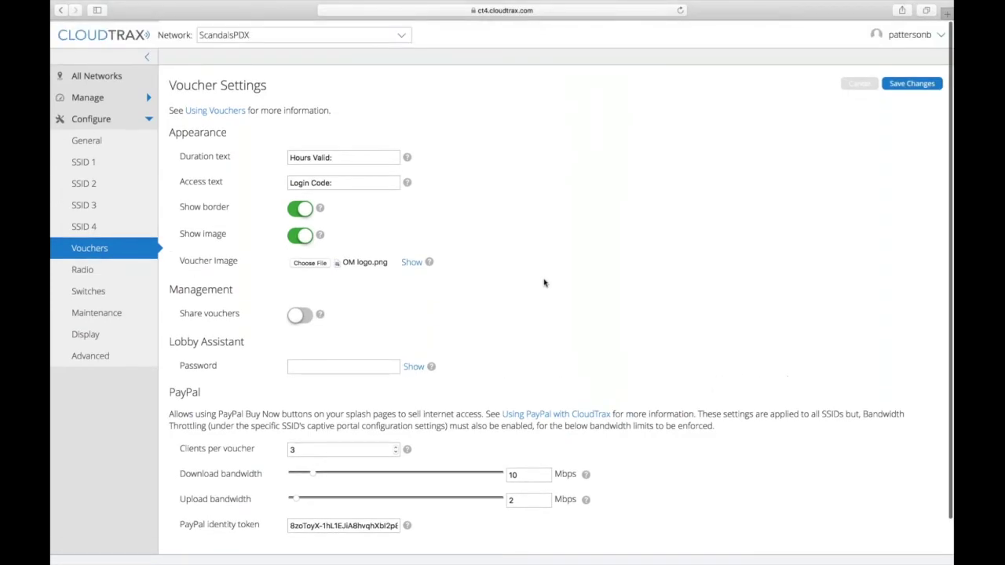
click(369, 34)
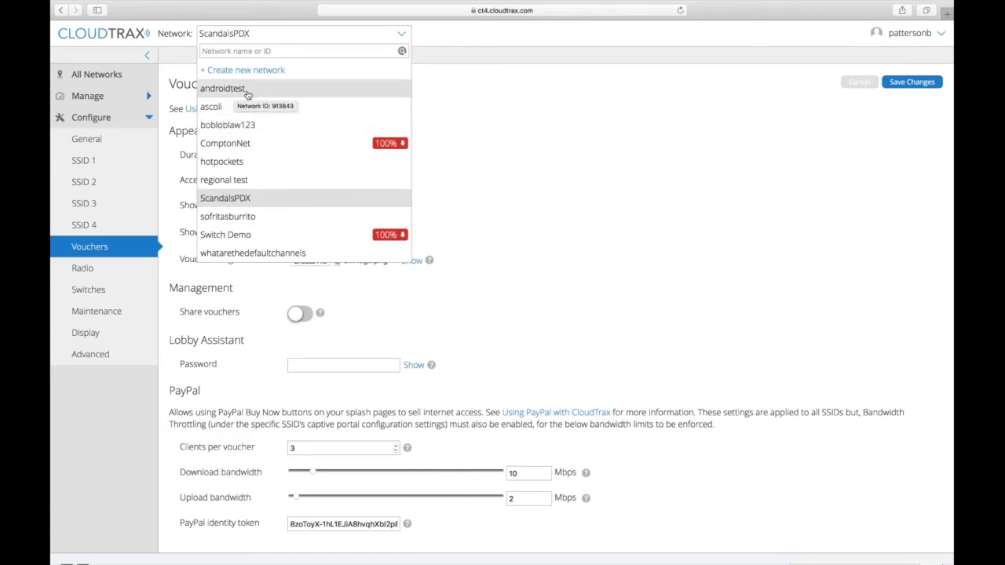
click(683, 217)
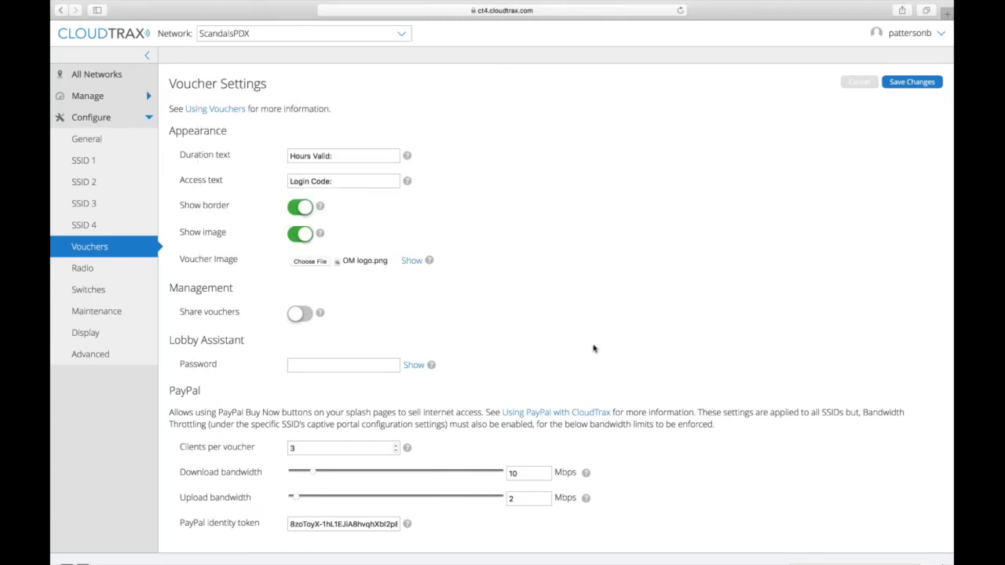
Enter and save a Lobby Assistant password, then open the account menu to log out.
click(343, 365)
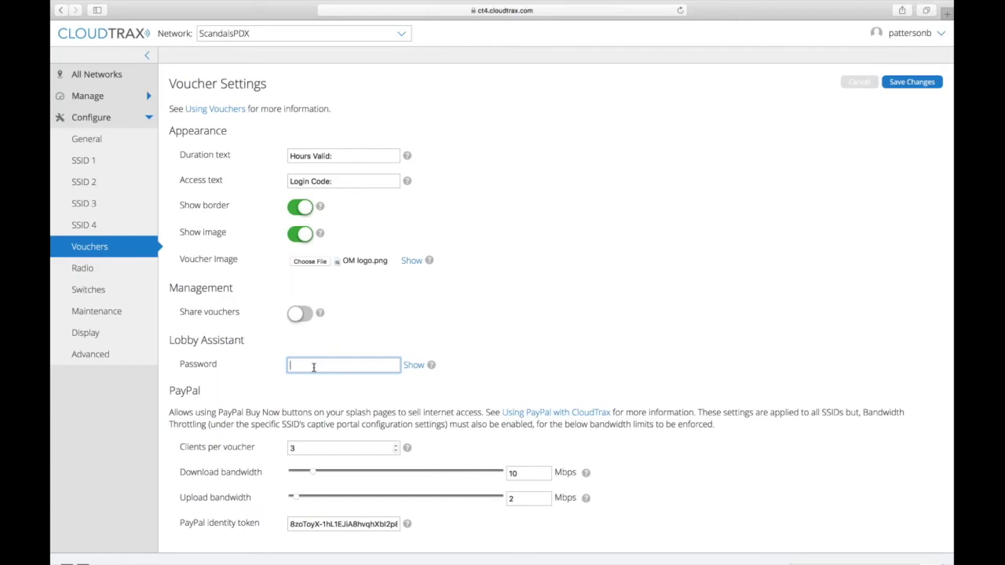
text(******)
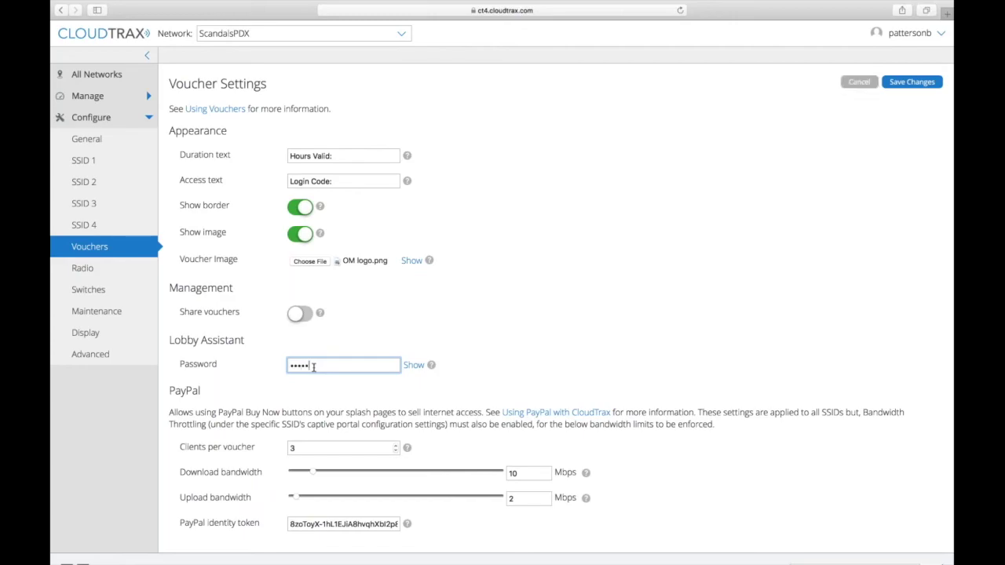
text(**)
click(911, 82)
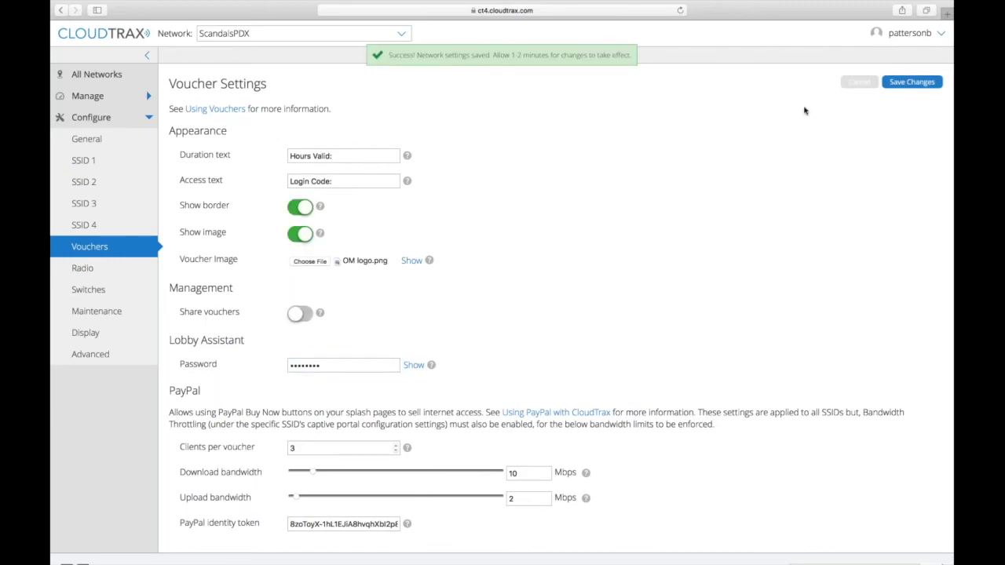
click(920, 35)
Sign out, then sign back in as the lobby assistant with the network name and lobby password.
click(867, 102)
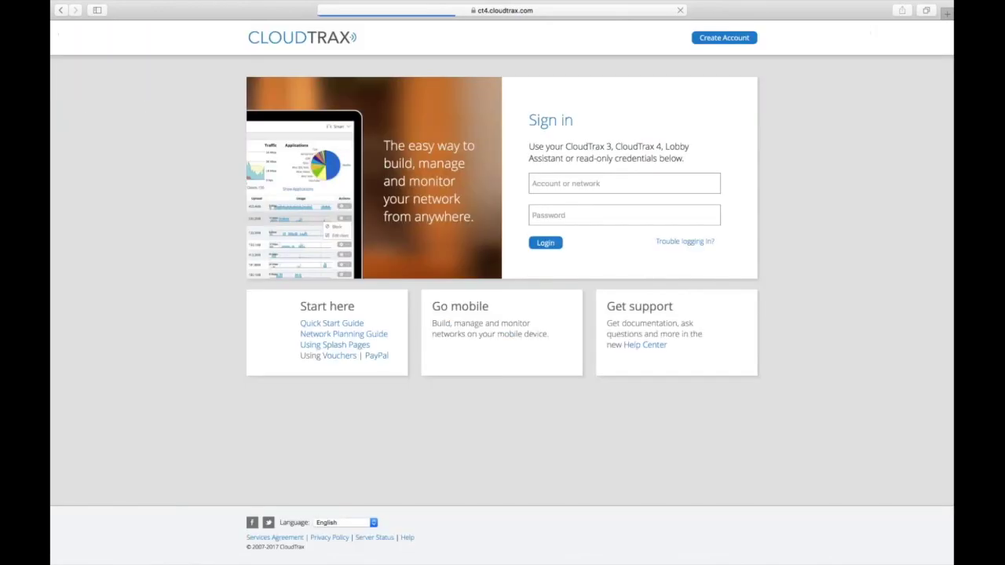
click(572, 188)
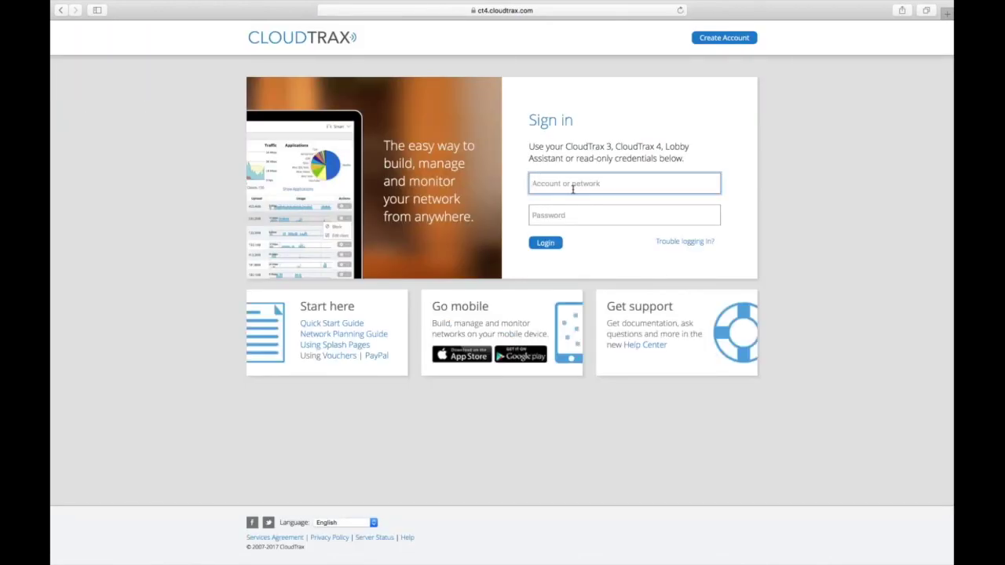
text(scandalspdx)
key(Tab)
text(********)
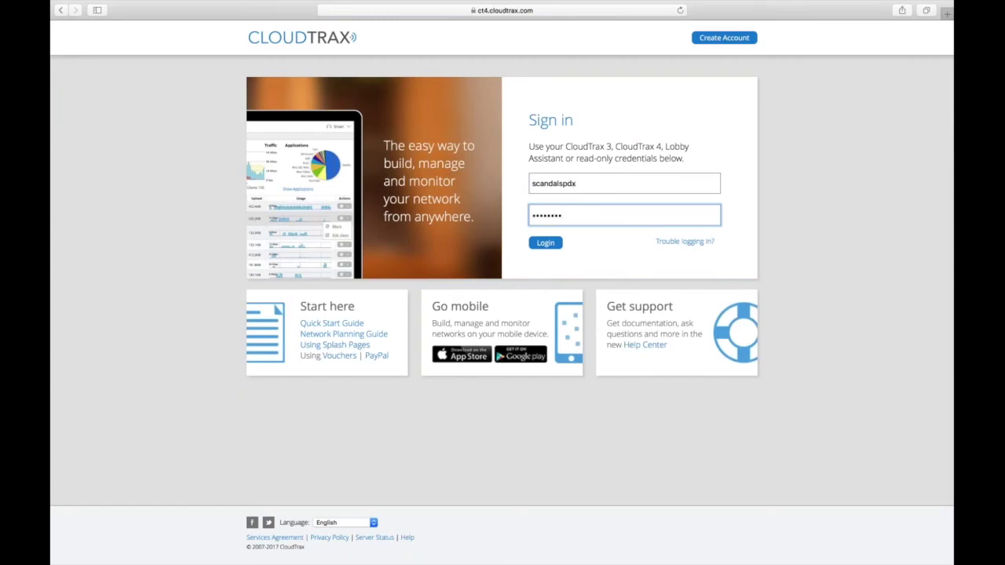
key(Return)
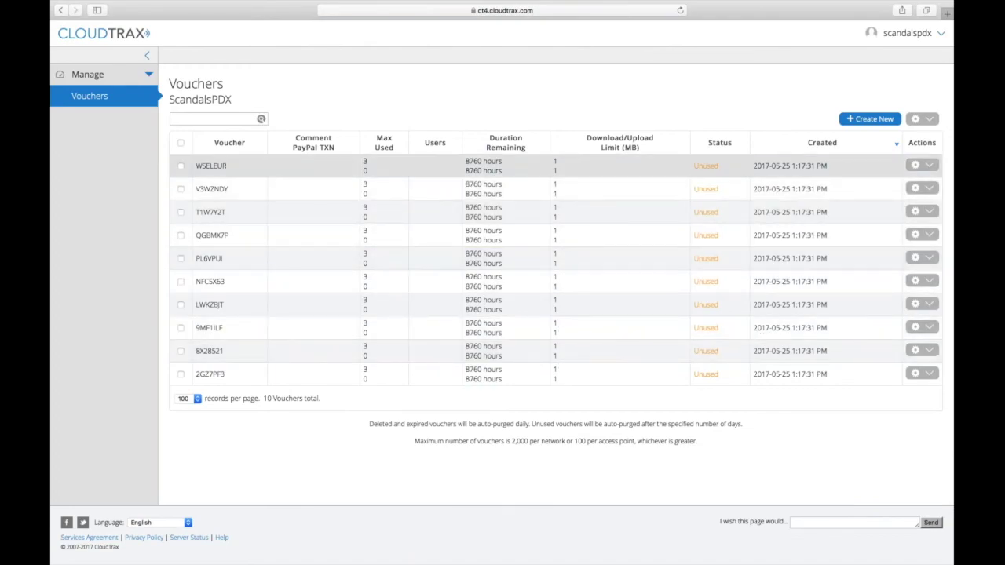
click(929, 165)
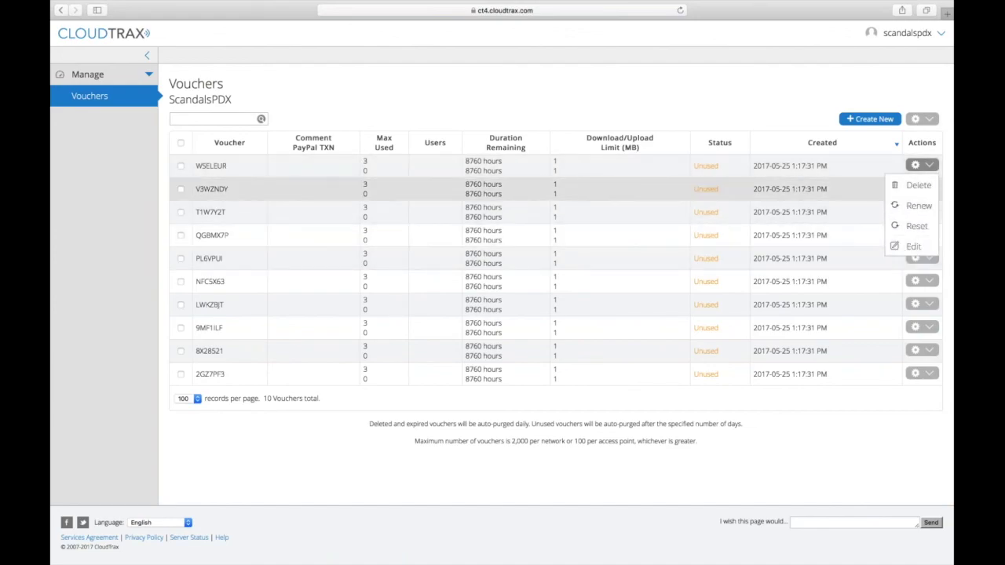
click(654, 98)
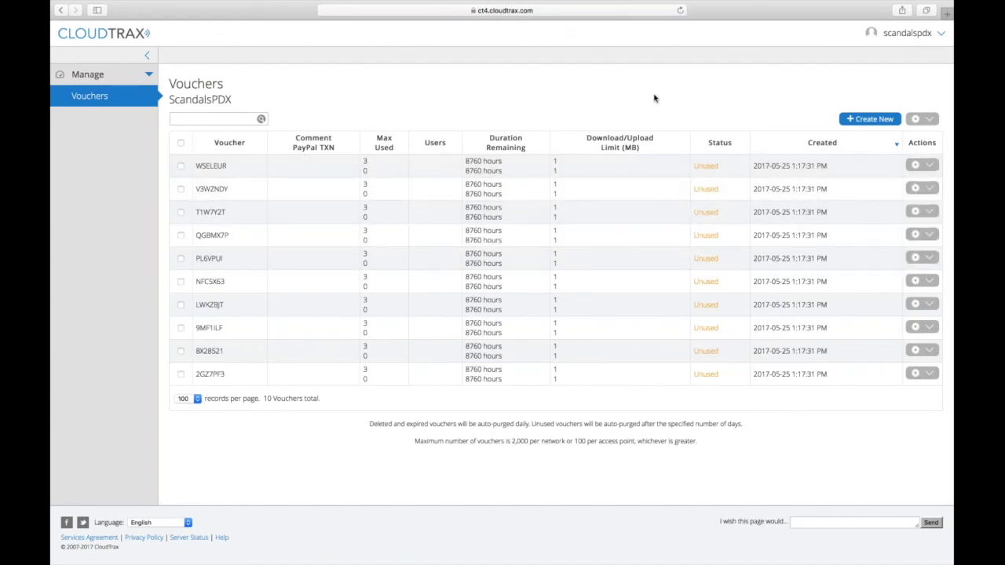
click(866, 119)
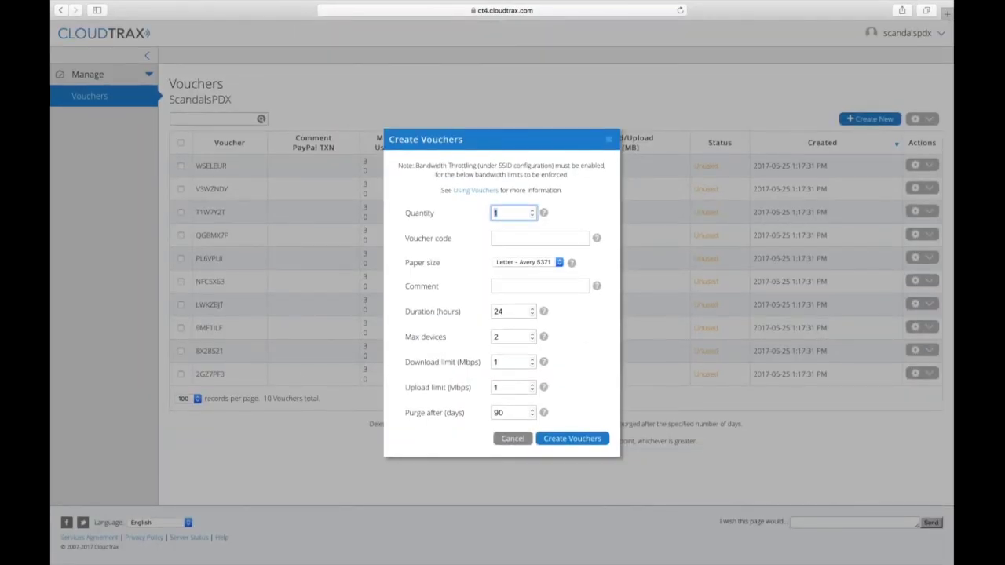
click(507, 238)
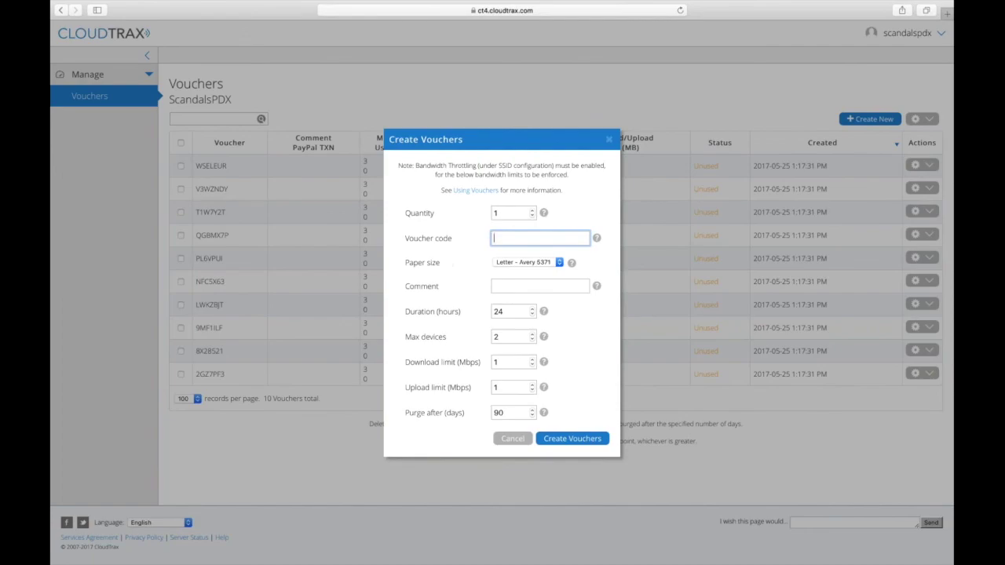
Leave code and comment blank and create one 24-hour, 2-device voucher with 90-day purge.
click(540, 286)
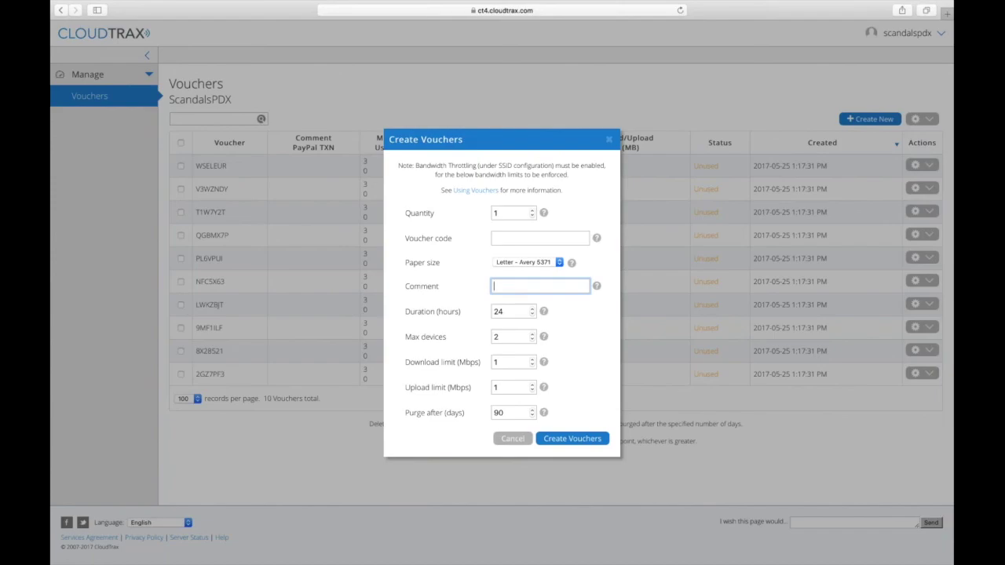
click(572, 438)
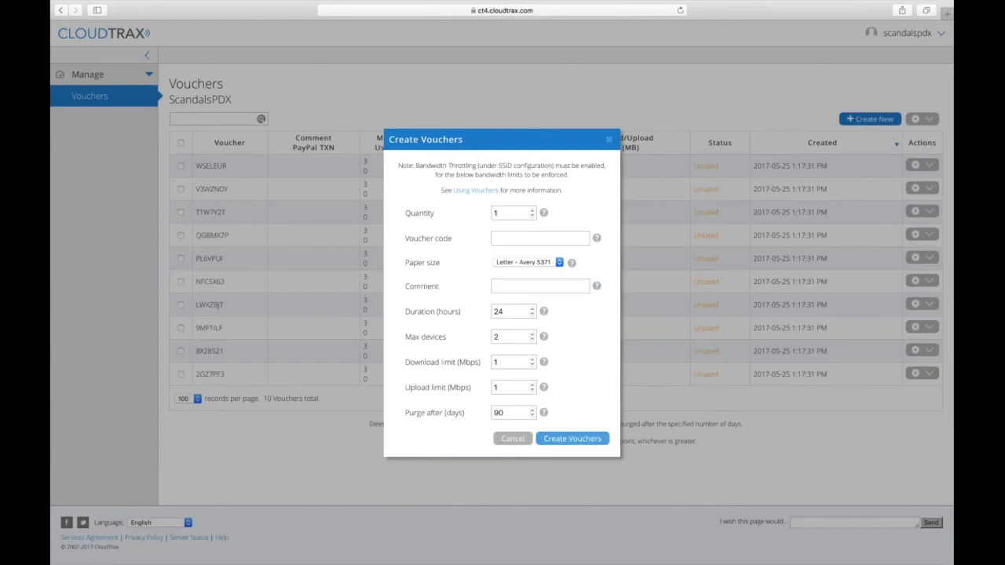